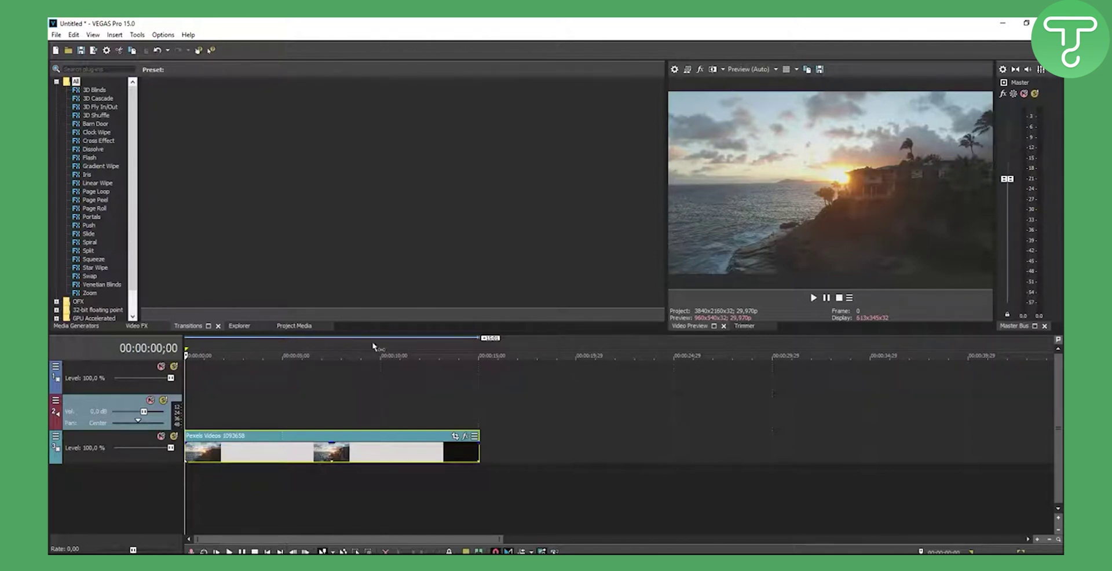
Play the sunset coastline clip from the start to see its ungraded look.
{"action": "left_click", "coordinate": [814, 299]}
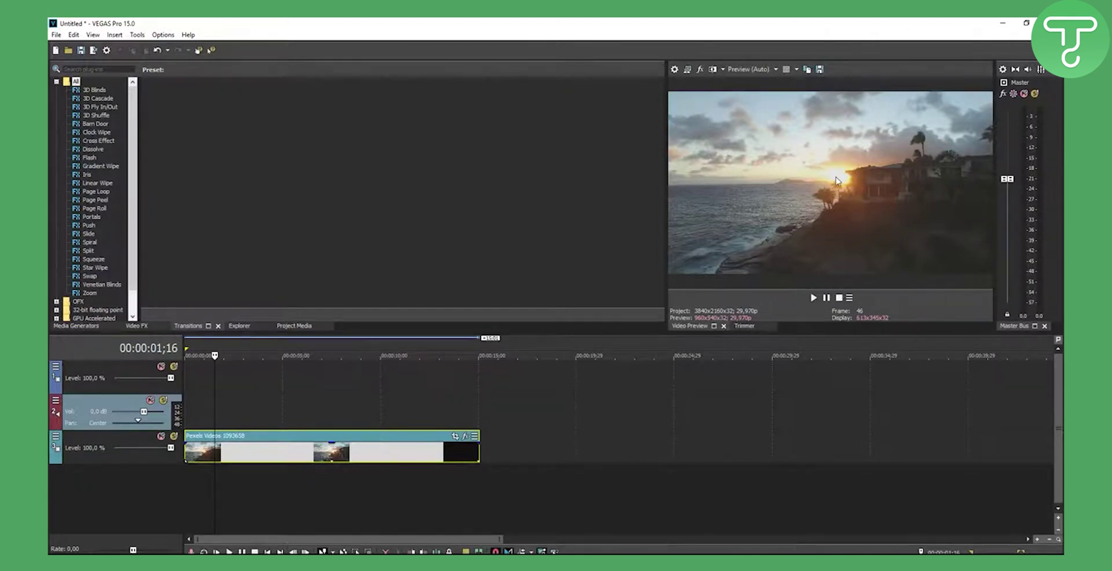
Add HitFilm Bleach Bypass to the sunset clip's Event FX chain.
{"action": "left_click", "coordinate": [467, 439]}
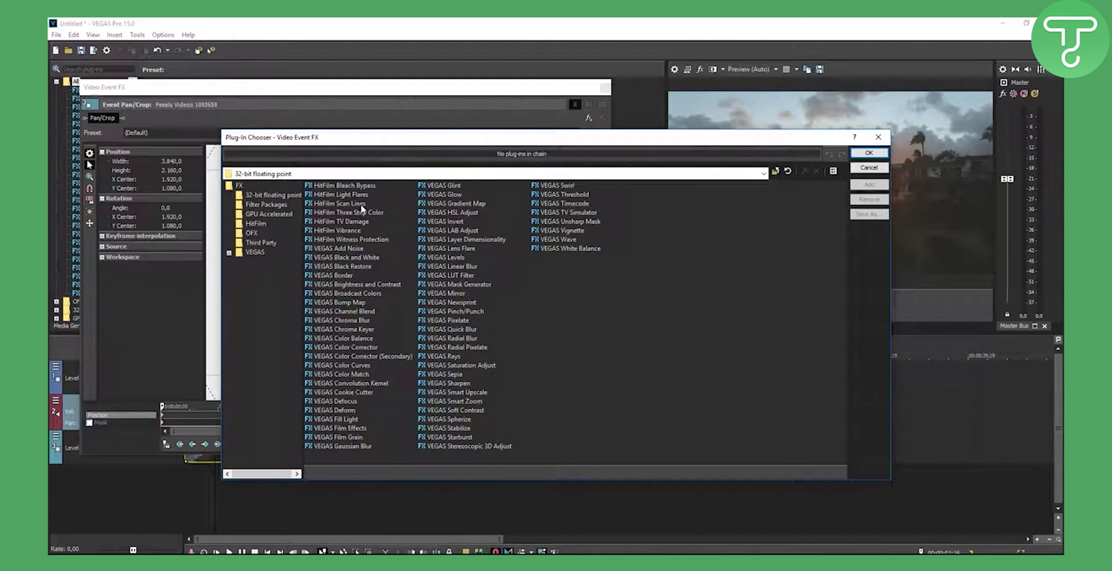
{"action": "left_click", "coordinate": [329, 184]}
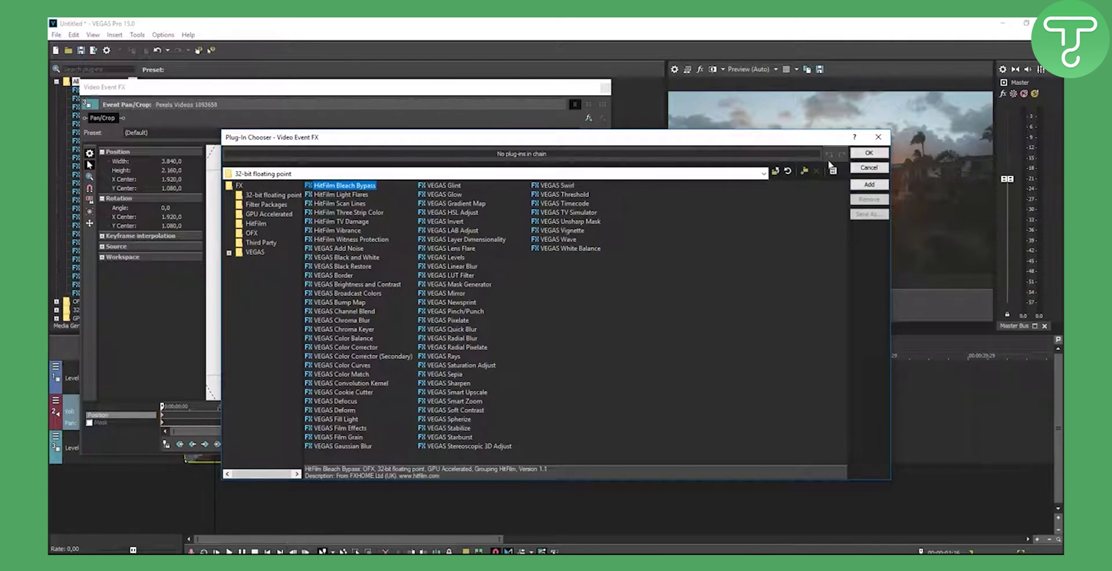
{"action": "left_click", "coordinate": [867, 186]}
{"action": "left_click", "coordinate": [869, 153]}
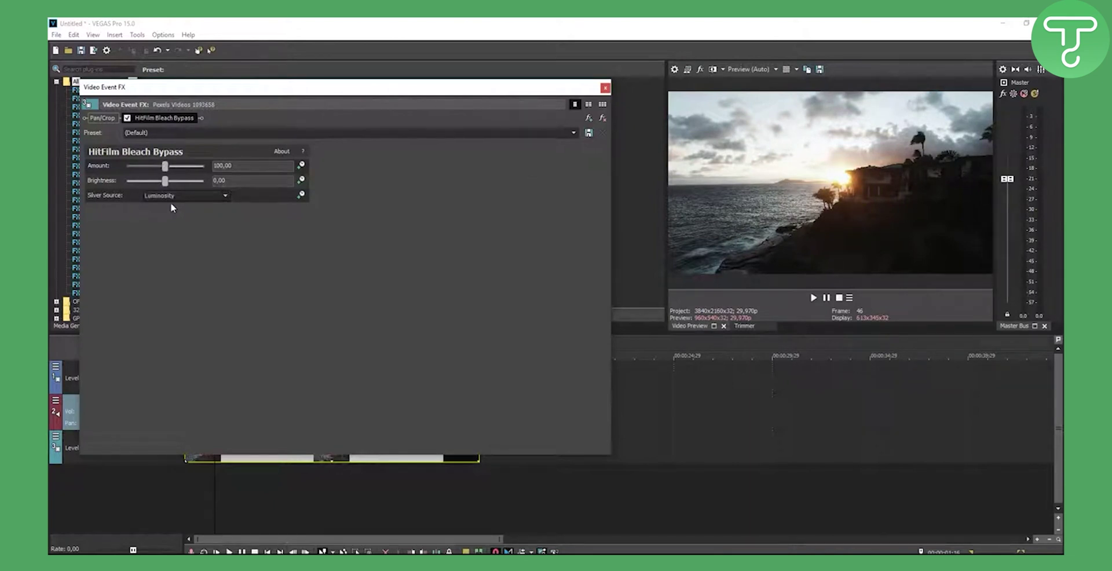
Drag the Bleach Bypass sliders to Amount 58,50 and Brightness 25,17.
{"action": "mouse_move", "coordinate": [165, 166]}
{"action": "left_mouse_down"}
{"action": "mouse_move", "coordinate": [151, 170]}
{"action": "mouse_move", "coordinate": [171, 185]}
{"action": "left_mouse_up"}
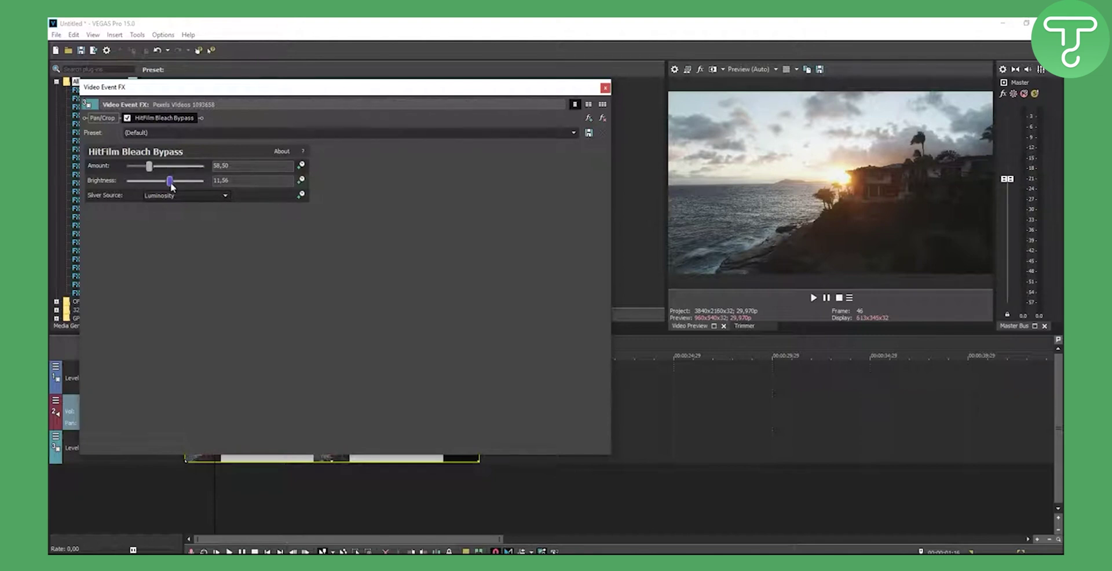
{"action": "left_click_drag", "start_coordinate": [172, 186], "coordinate": [173, 186]}
{"action": "left_click", "coordinate": [246, 185]}
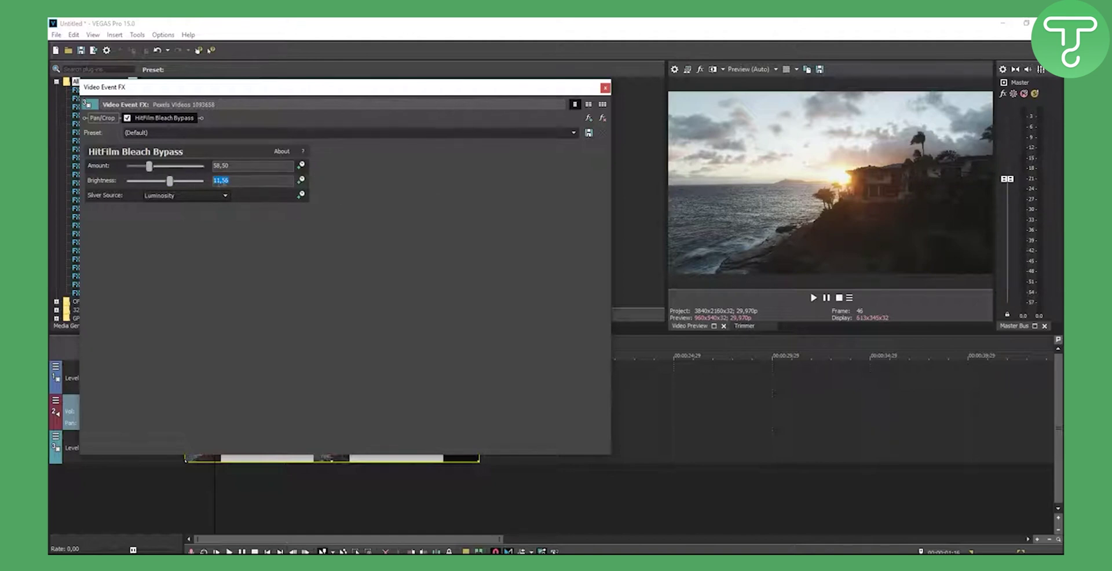
{"action": "left_click", "coordinate": [248, 168]}
{"action": "left_click_drag", "start_coordinate": [170, 182], "coordinate": [178, 184]}
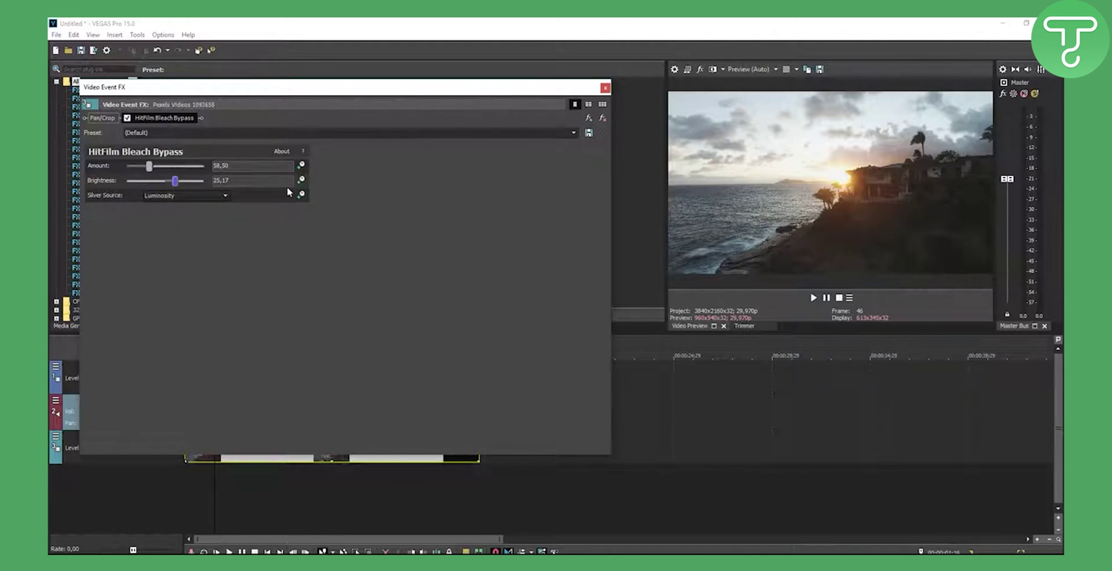
Try the Lightness and Intensity silver sources, revert to Luminosity, and adjust Brightness.
{"action": "left_click", "coordinate": [197, 195]}
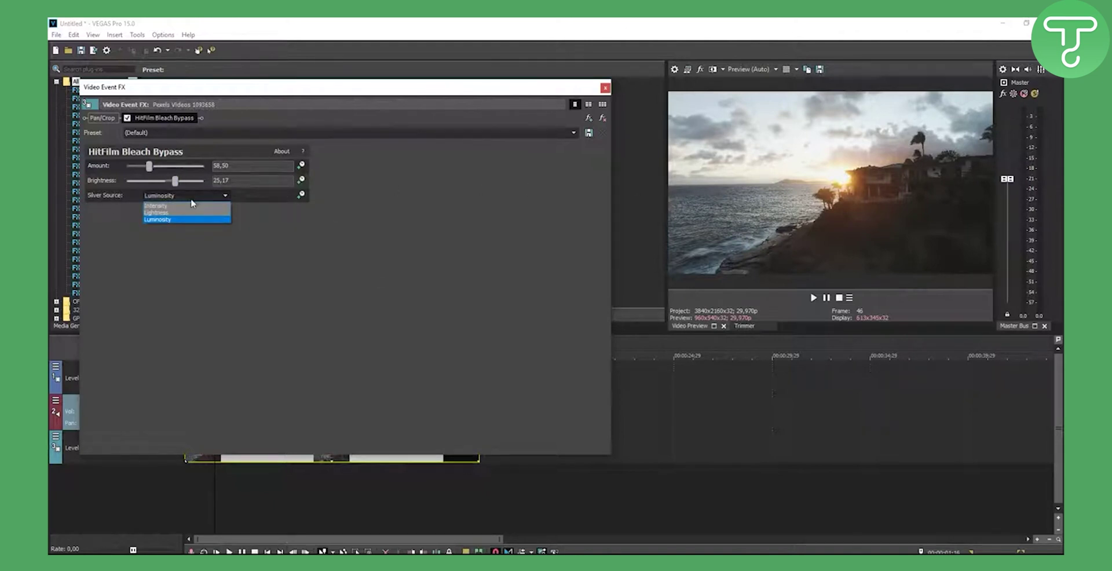
{"action": "left_click", "coordinate": [171, 212]}
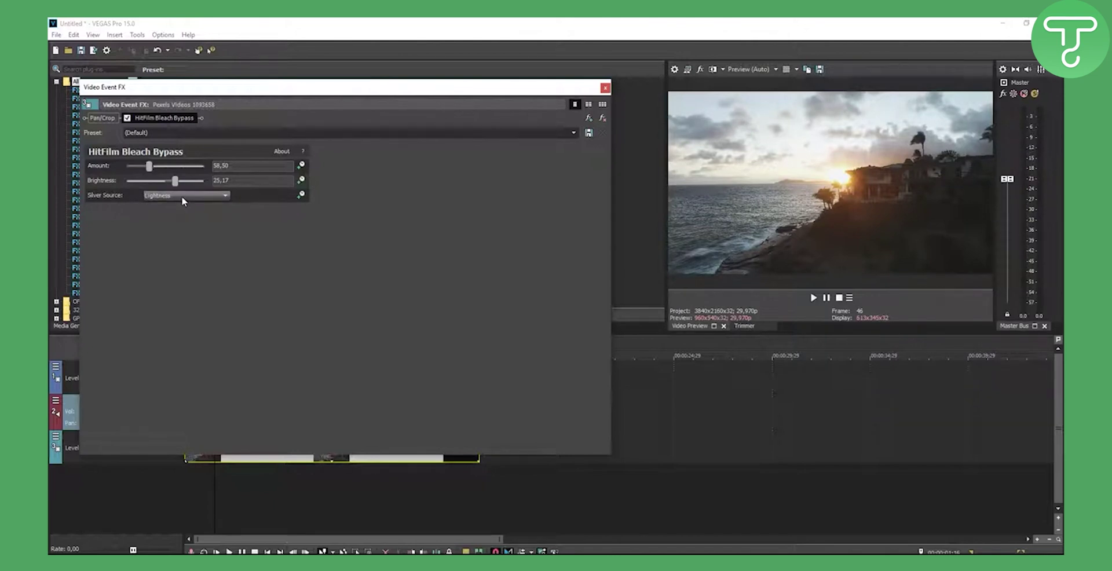
{"action": "left_click", "coordinate": [182, 196]}
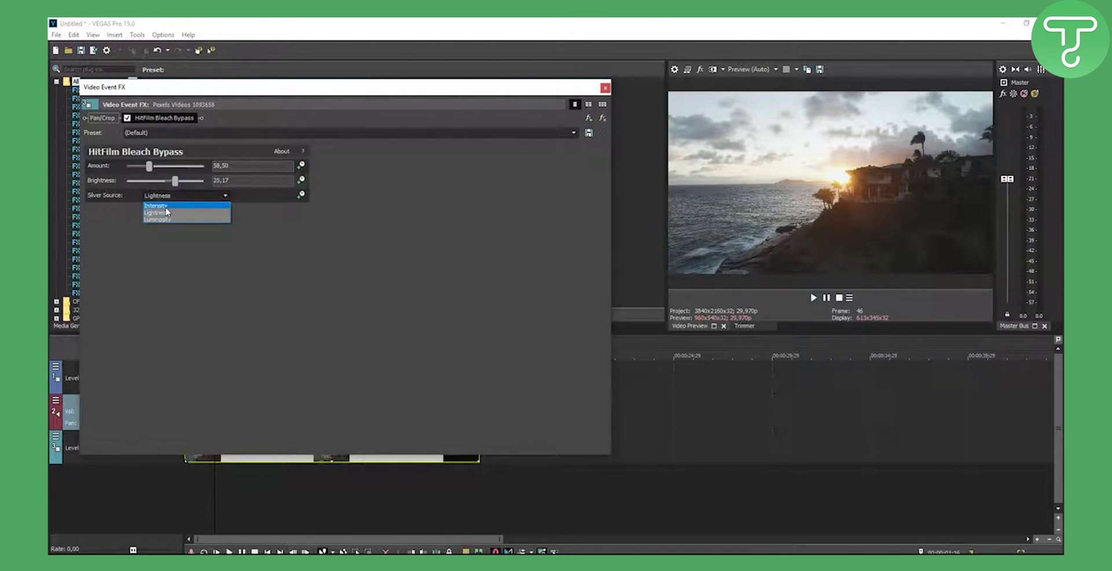
{"action": "left_click", "coordinate": [165, 207]}
{"action": "left_click", "coordinate": [175, 198]}
{"action": "left_click", "coordinate": [177, 220]}
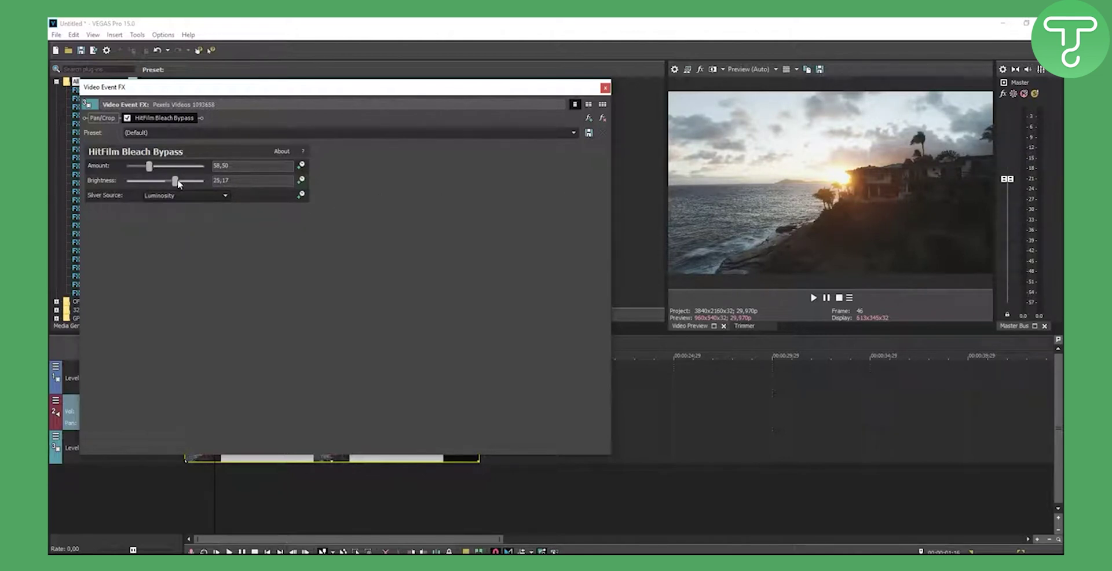
{"action": "left_click_drag", "start_coordinate": [175, 181], "coordinate": [145, 167]}
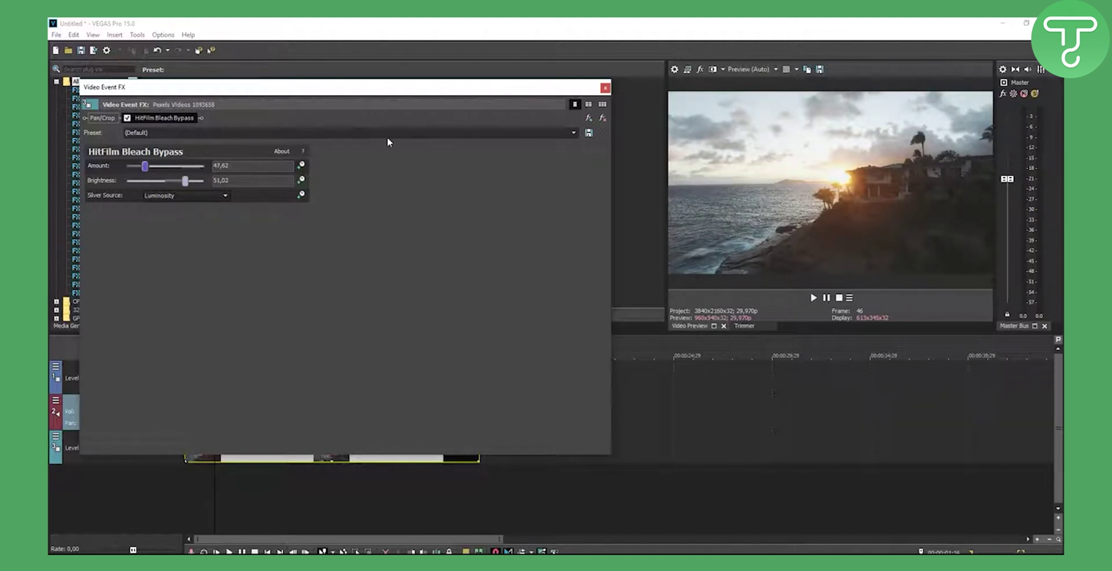
Add HitFilm Vibrance to the clip's plug-in chain after Bleach Bypass.
{"action": "left_click", "coordinate": [586, 119]}
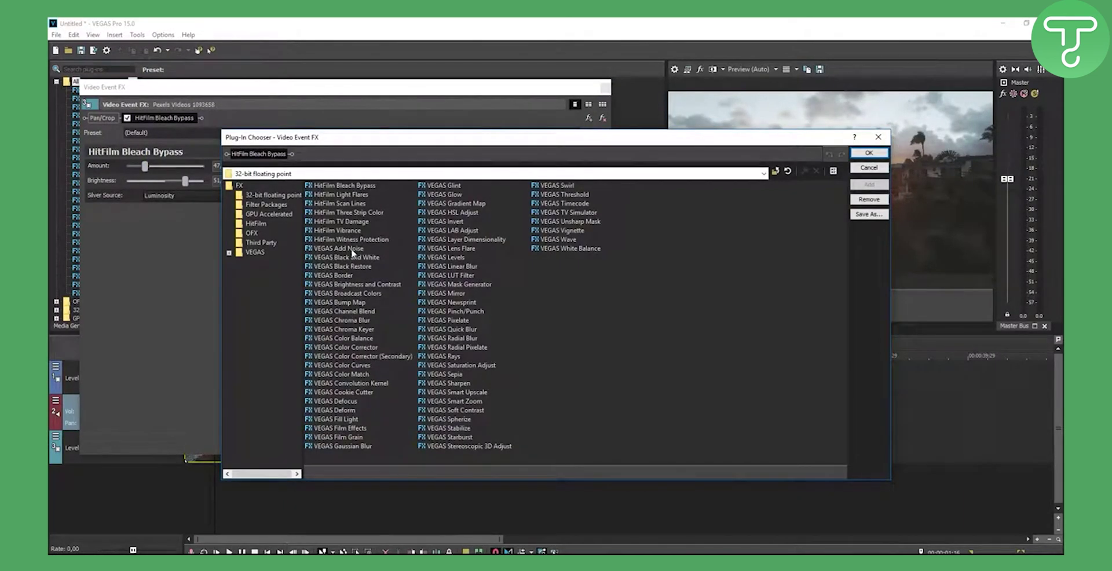
{"action": "left_click", "coordinate": [343, 231]}
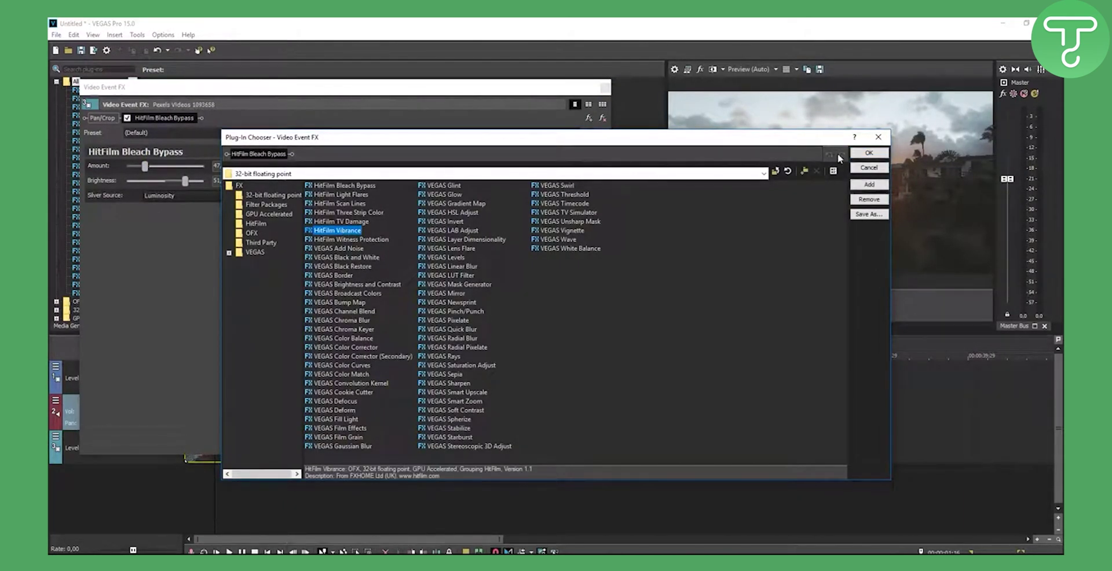
{"action": "left_click", "coordinate": [868, 186]}
{"action": "left_click", "coordinate": [869, 152]}
Set Vibrance Radius to 0,58 and Intensity to 0,73, then close Video Event FX.
{"action": "left_click_drag", "start_coordinate": [128, 169], "coordinate": [132, 197]}
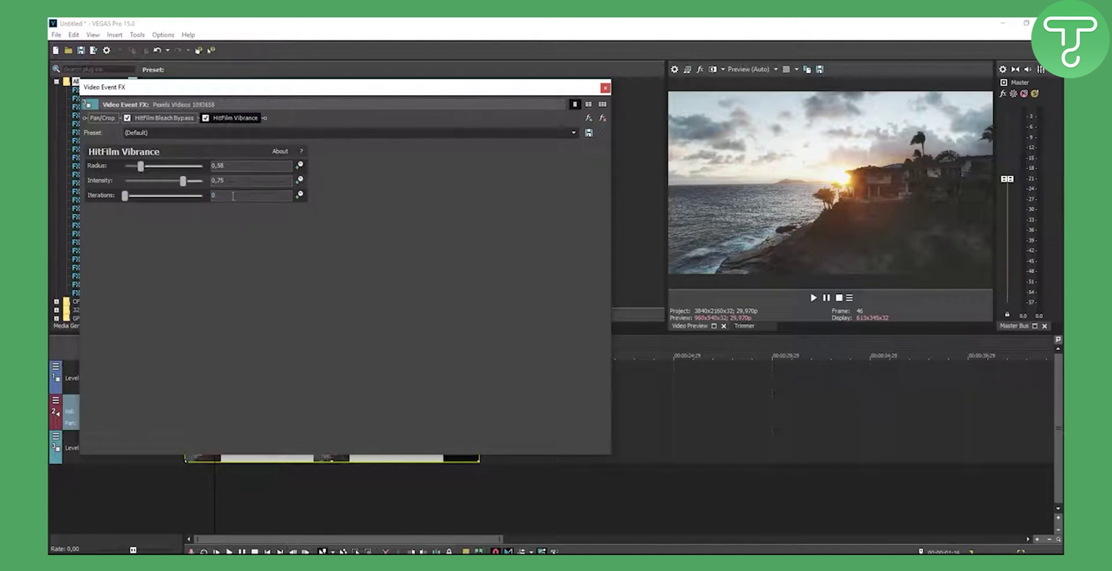
{"action": "mouse_move", "coordinate": [179, 186]}
{"action": "left_mouse_down"}
{"action": "mouse_move", "coordinate": [130, 183]}
{"action": "mouse_move", "coordinate": [182, 183]}
{"action": "left_mouse_up"}
{"action": "left_click", "coordinate": [605, 88]}
Play the graded clip from its start to preview the Bleach Bypass and Vibrance look.
{"action": "left_click", "coordinate": [187, 349]}
{"action": "key", "text": "space"}
{"action": "key", "text": "space"}
{"action": "left_click", "coordinate": [813, 298]}
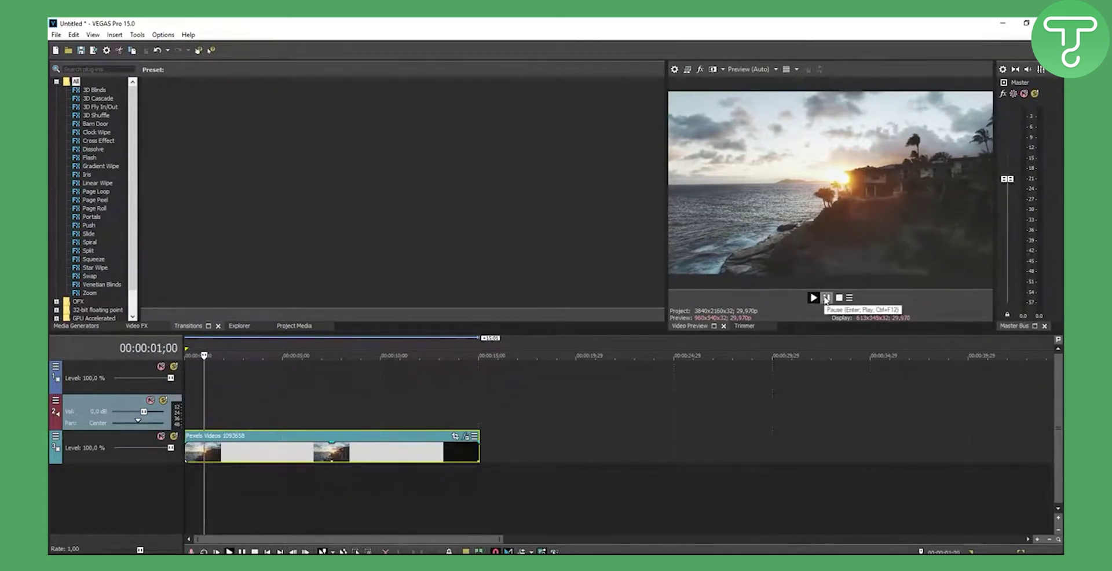
{"action": "key", "text": "space"}
{"action": "left_click", "coordinate": [813, 298]}
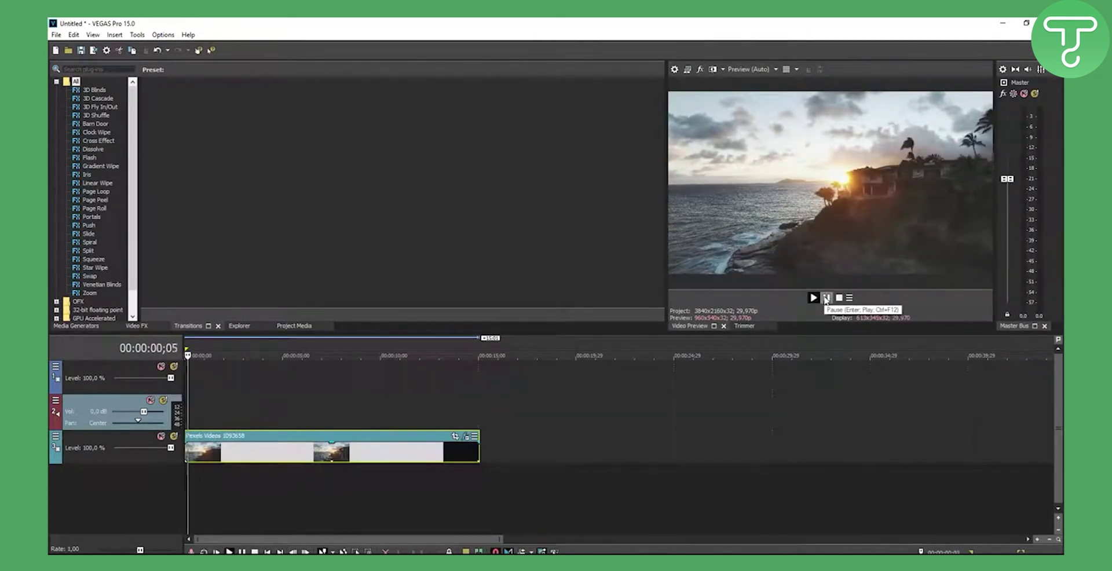
Add VEGAS Film Grain to the clip's chain and lower its Amount to 0.0500.
{"action": "left_click", "coordinate": [465, 436]}
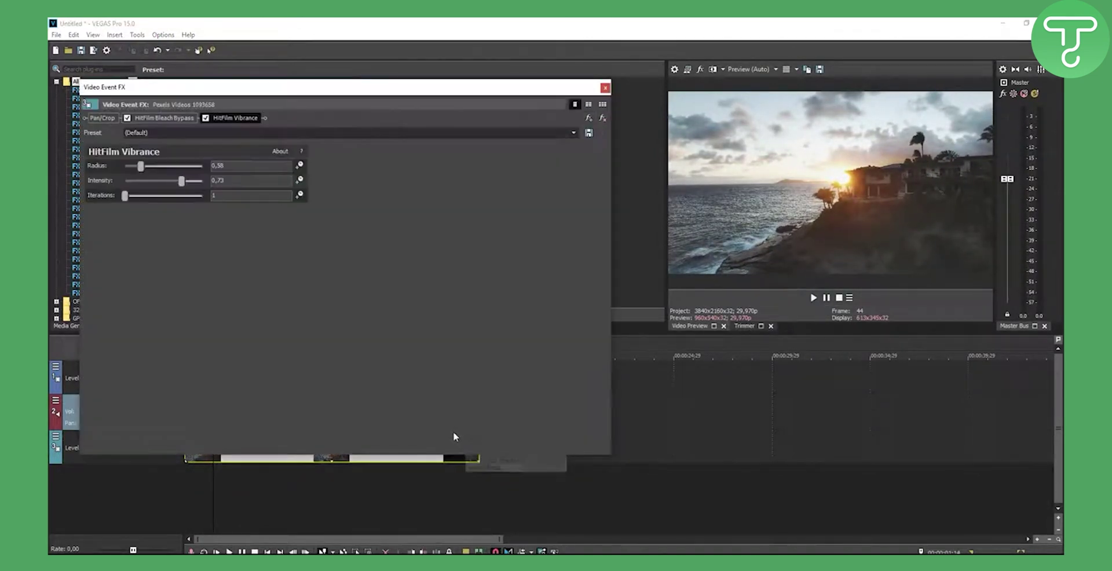
{"action": "left_click", "coordinate": [589, 119]}
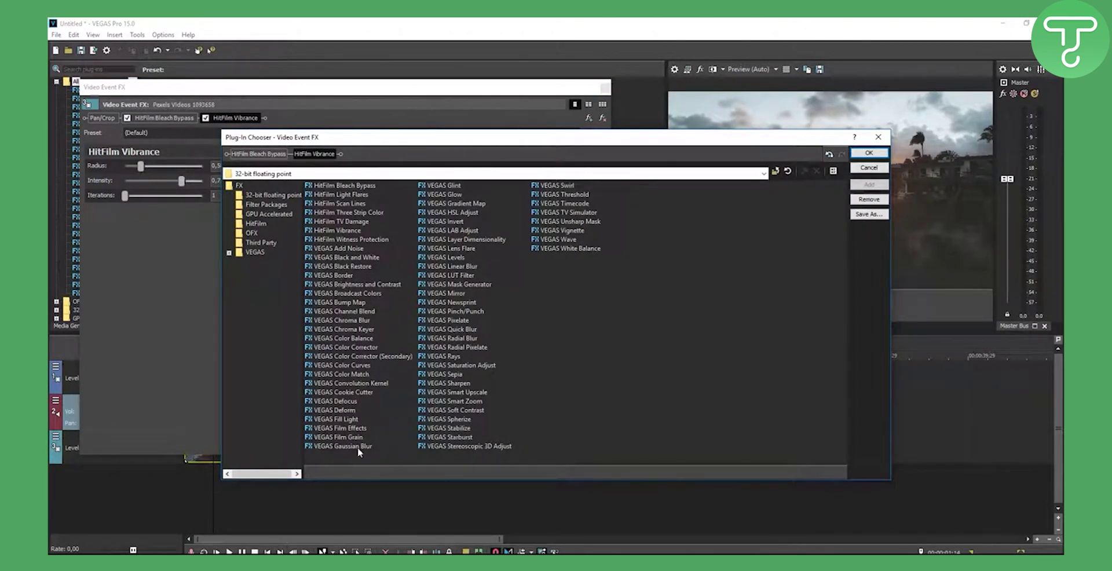
{"action": "left_click", "coordinate": [345, 437]}
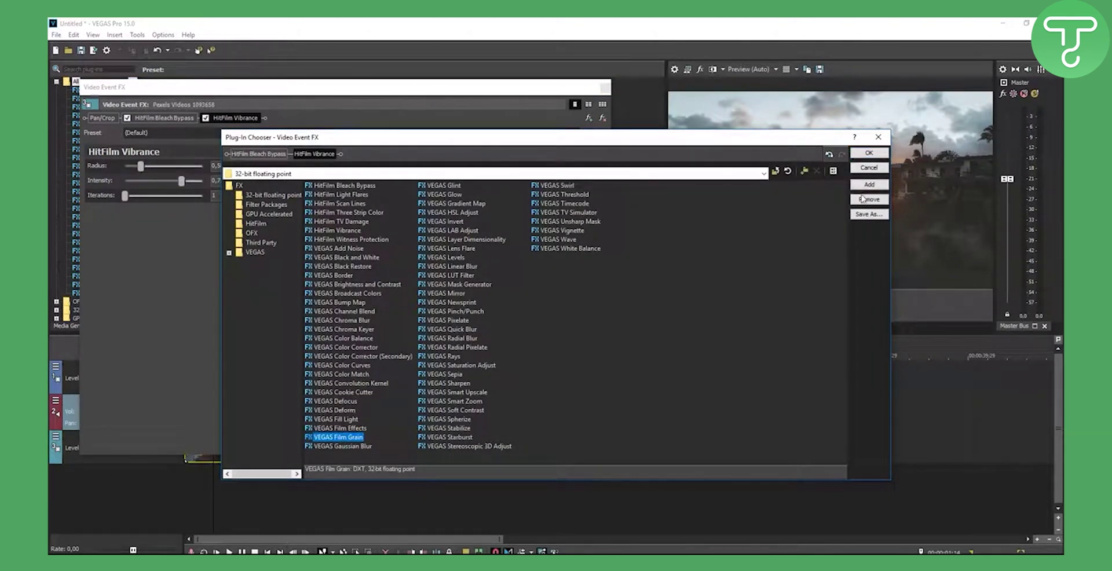
{"action": "left_click", "coordinate": [869, 184]}
{"action": "left_click", "coordinate": [869, 153]}
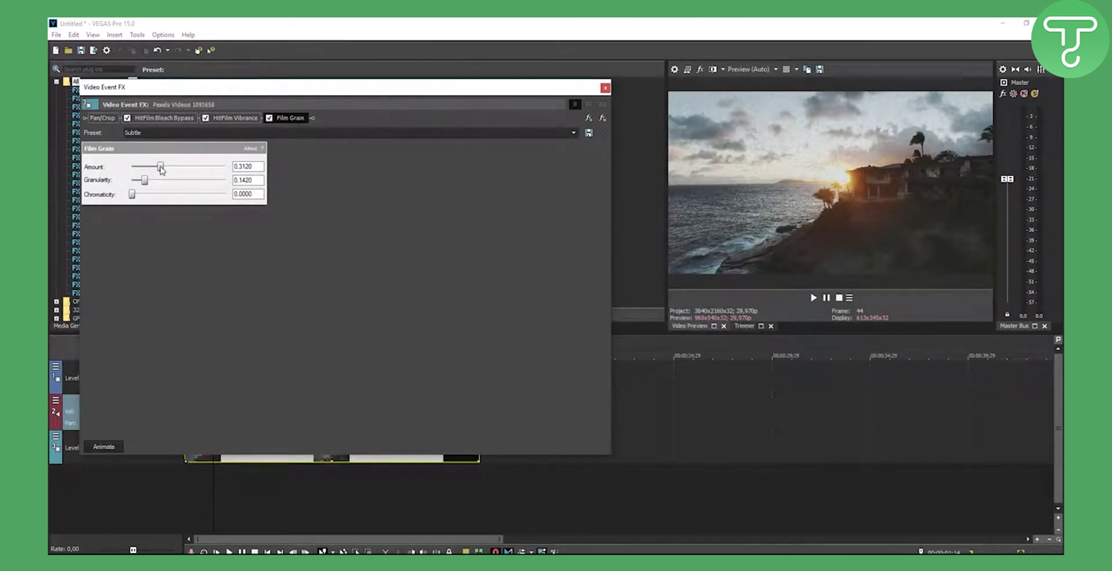
{"action": "left_click_drag", "start_coordinate": [161, 168], "coordinate": [136, 194]}
Close and reopen the clip's Video Event FX, bringing up the Plug-In Chooser.
{"action": "left_click", "coordinate": [605, 87]}
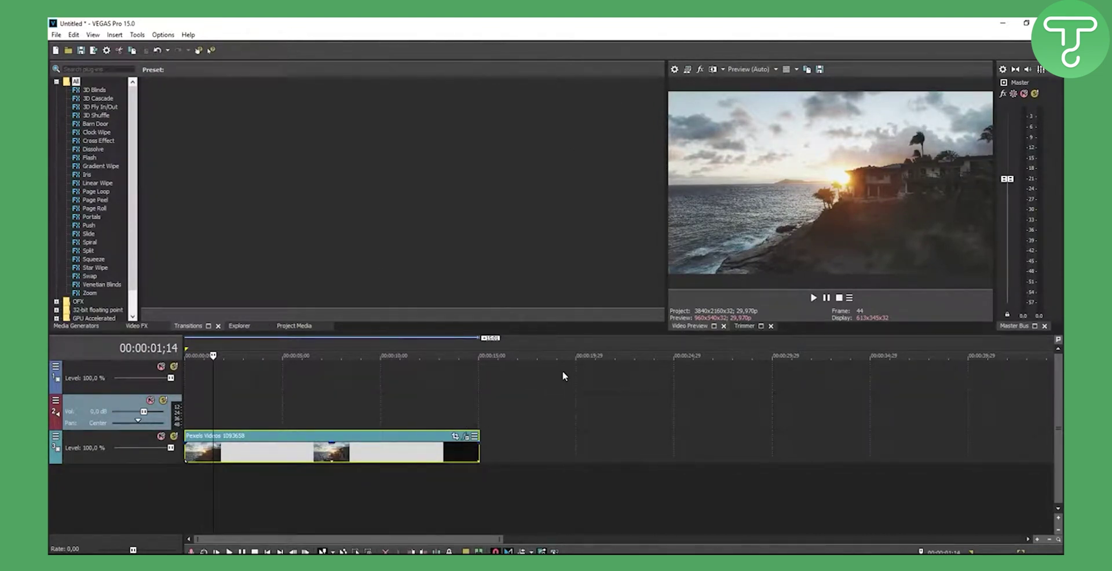
{"action": "left_click", "coordinate": [466, 438]}
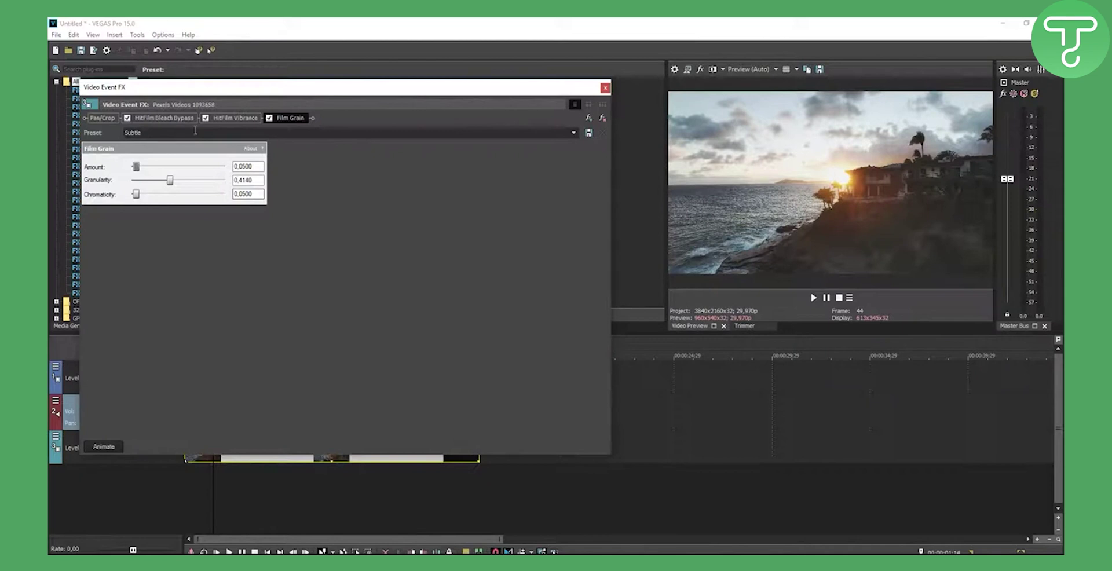
{"action": "left_click", "coordinate": [588, 118]}
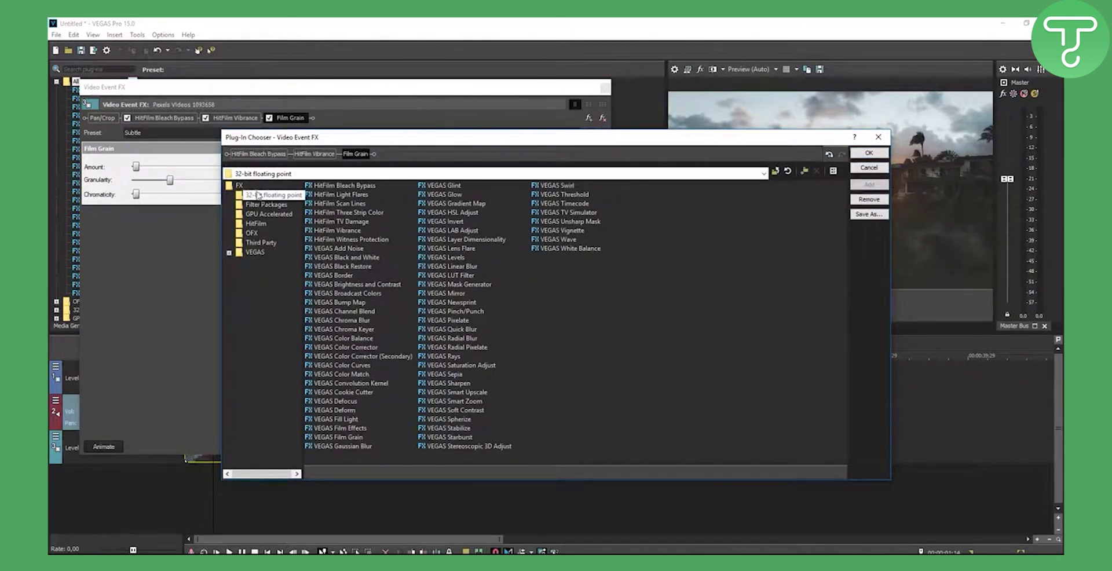
Browse the FX, 32-bit, Filter Packages, GPU, HitFilm, OFX, Third Party and VEGAS categories.
{"action": "left_click", "coordinate": [239, 186]}
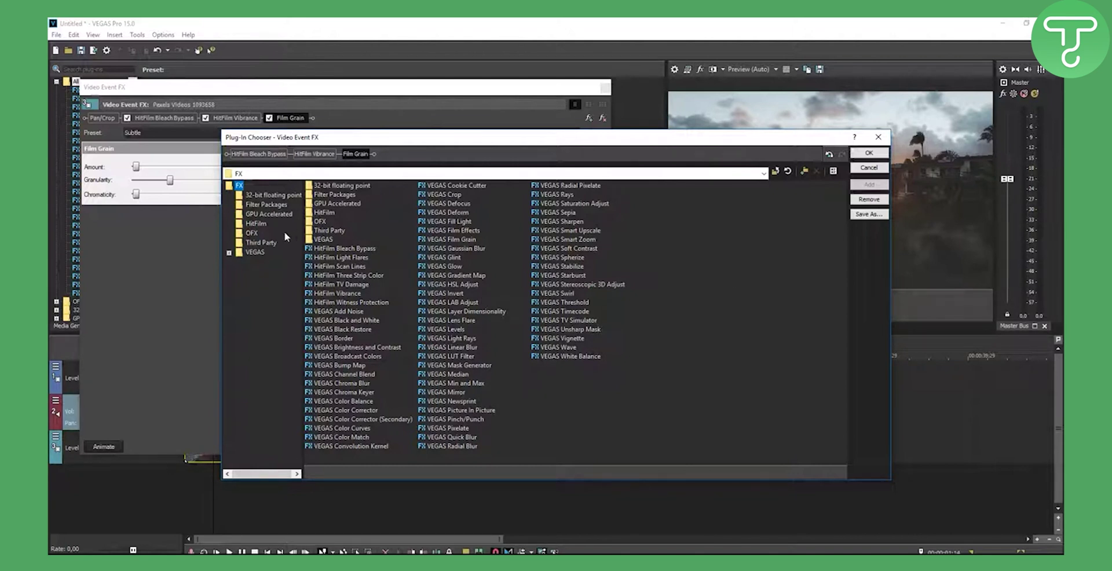
{"action": "left_click", "coordinate": [267, 196]}
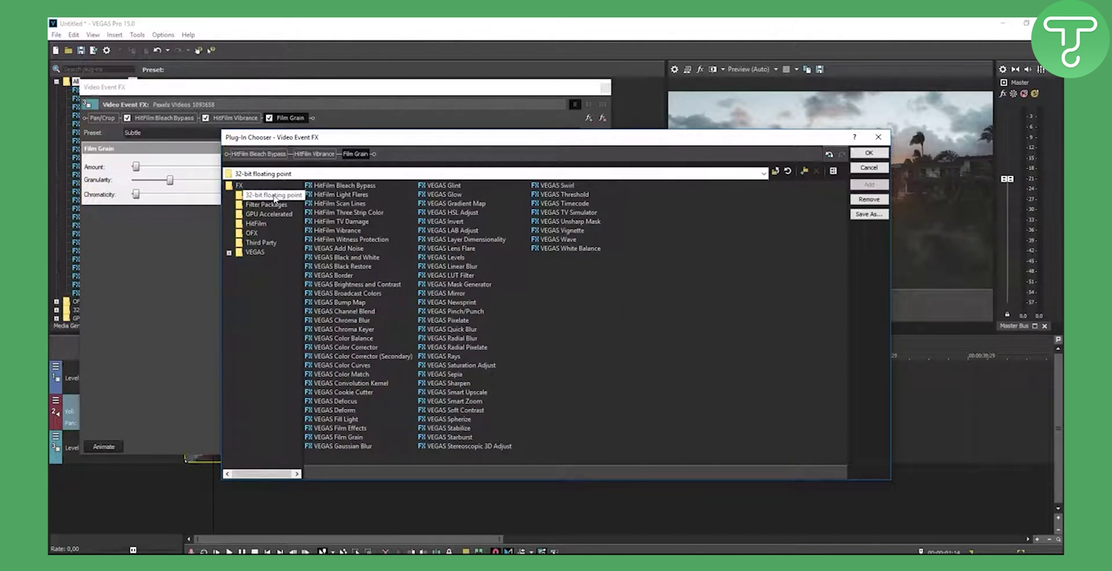
{"action": "left_click", "coordinate": [258, 205]}
{"action": "left_click", "coordinate": [259, 214]}
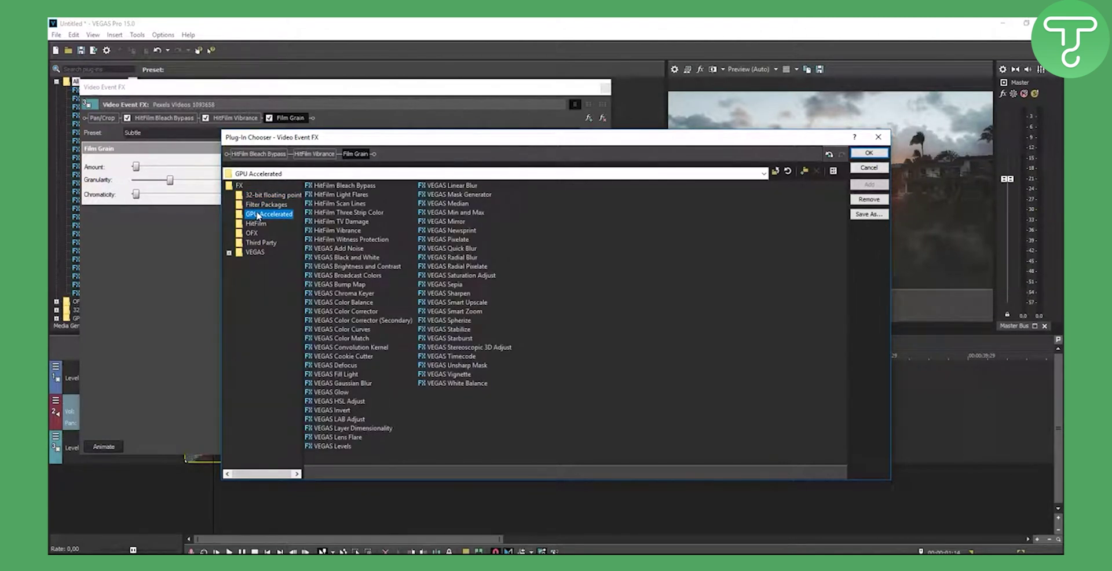
{"action": "left_click", "coordinate": [254, 225]}
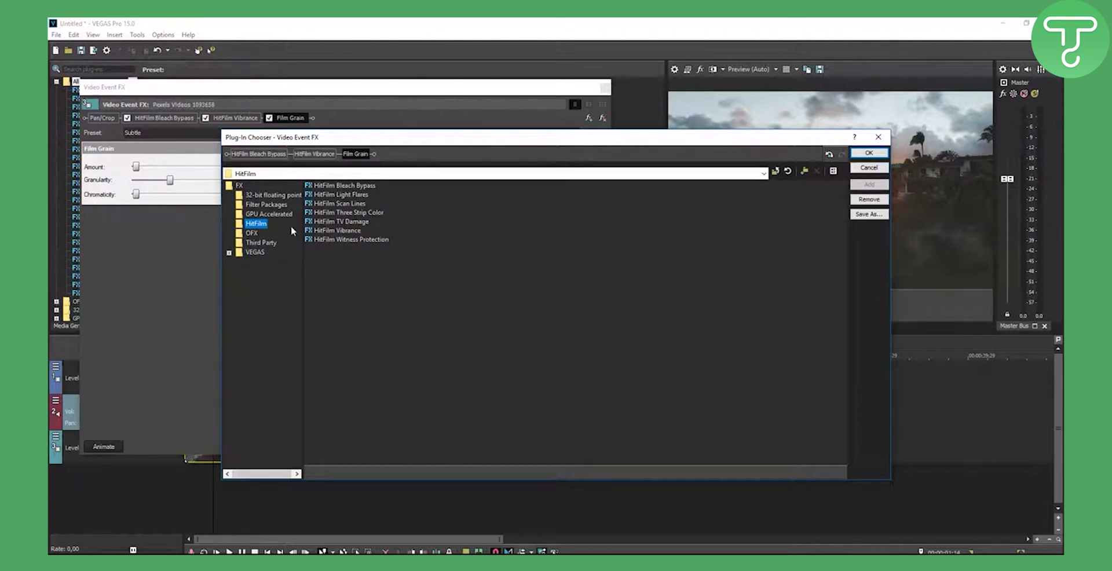
{"action": "left_click", "coordinate": [252, 234]}
{"action": "left_click", "coordinate": [258, 241]}
{"action": "left_click", "coordinate": [264, 252]}
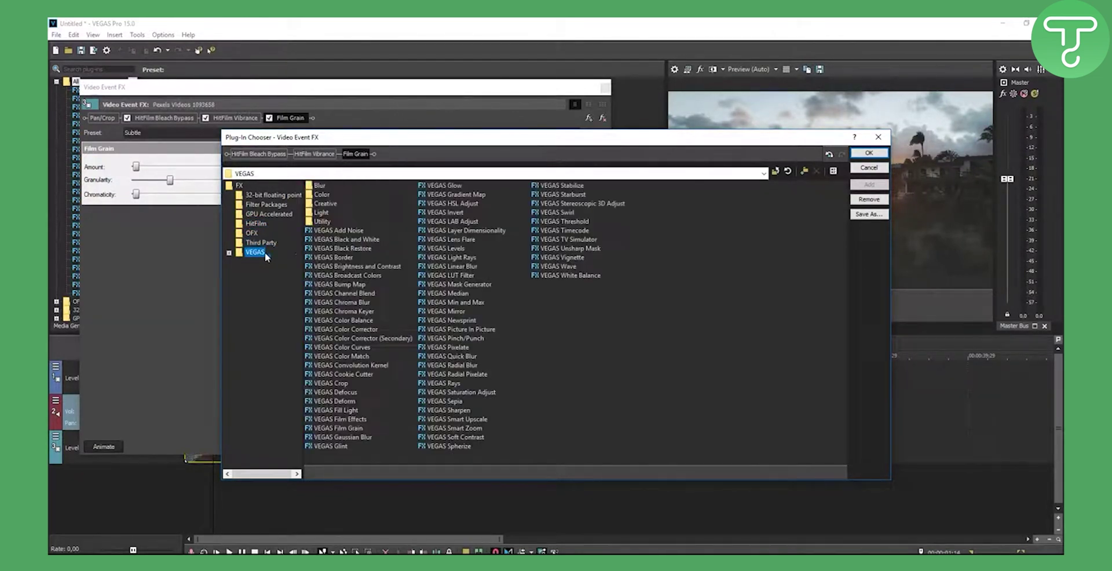
Close the effect windows and scrub the timeline to preview the look, ending at 00:00:07;02.
{"action": "left_click", "coordinate": [867, 168]}
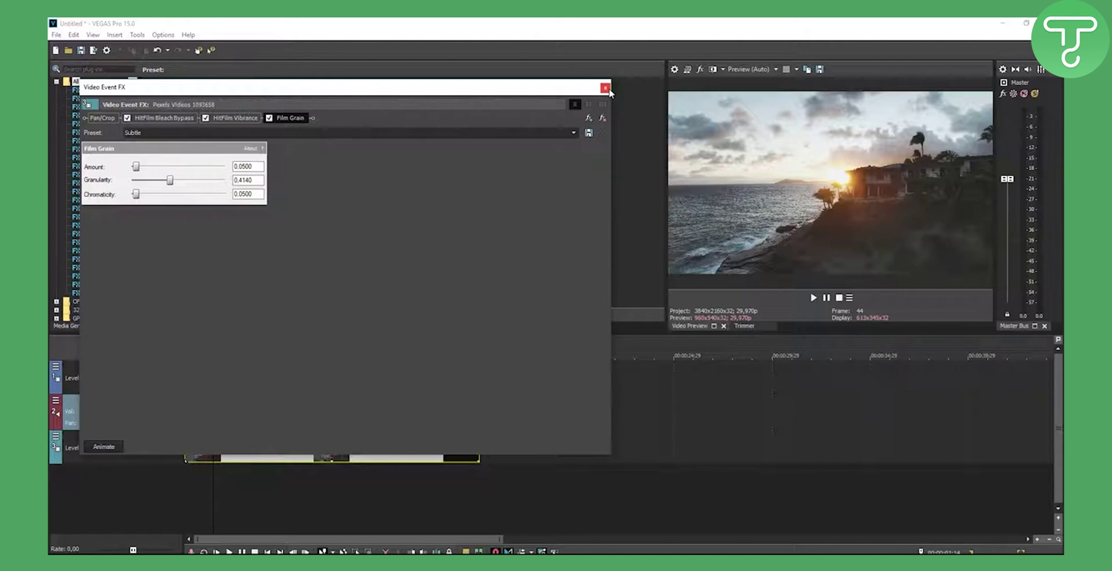
{"action": "left_click", "coordinate": [605, 88]}
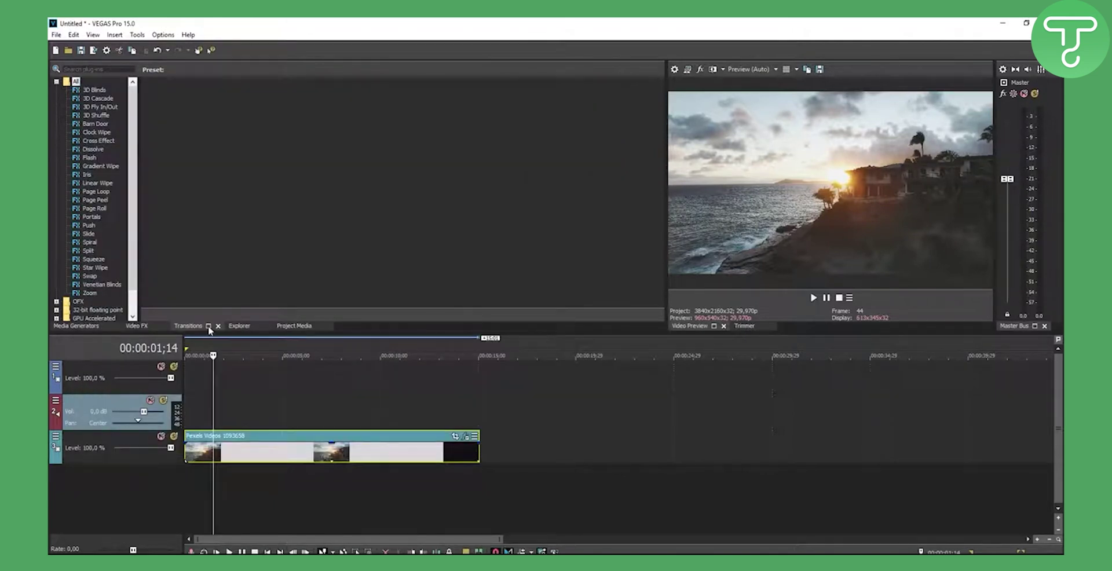
{"action": "left_click", "coordinate": [186, 346]}
{"action": "left_click_drag", "start_coordinate": [219, 348], "coordinate": [404, 344]}
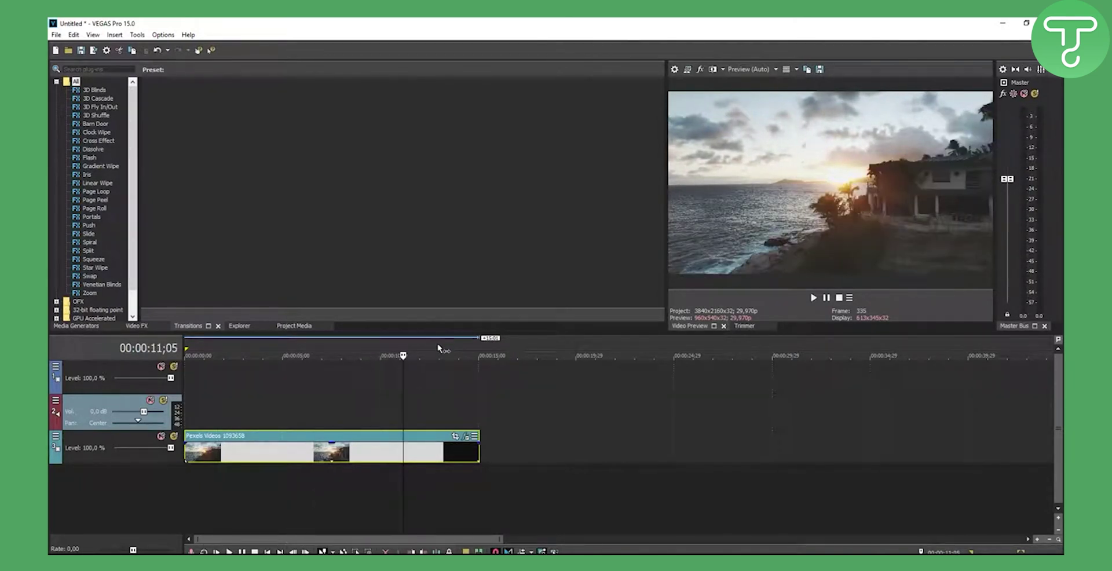
{"action": "left_click", "coordinate": [328, 349]}
{"action": "left_click", "coordinate": [323, 351]}
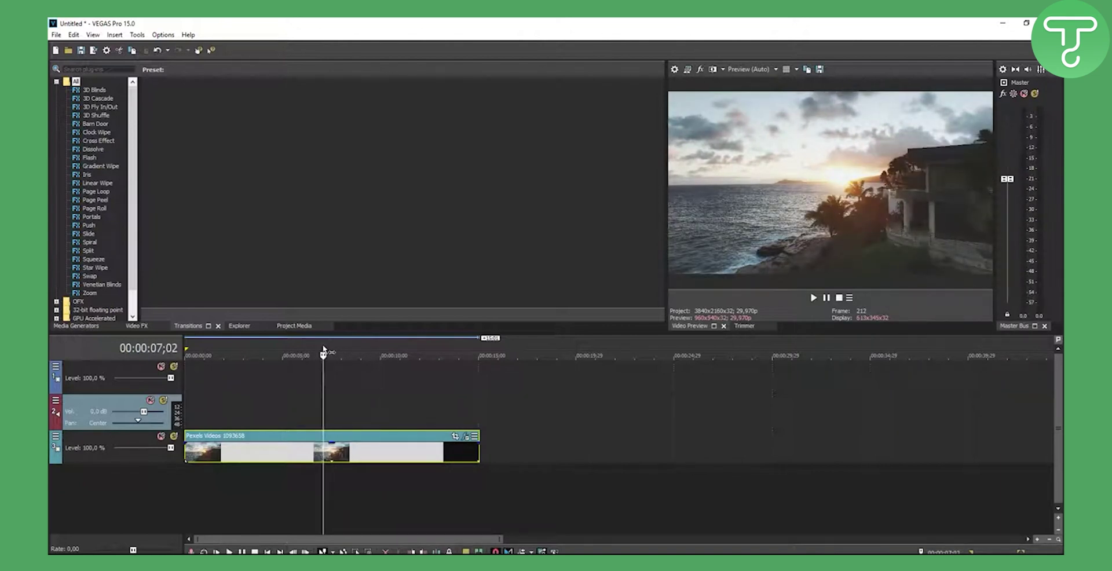